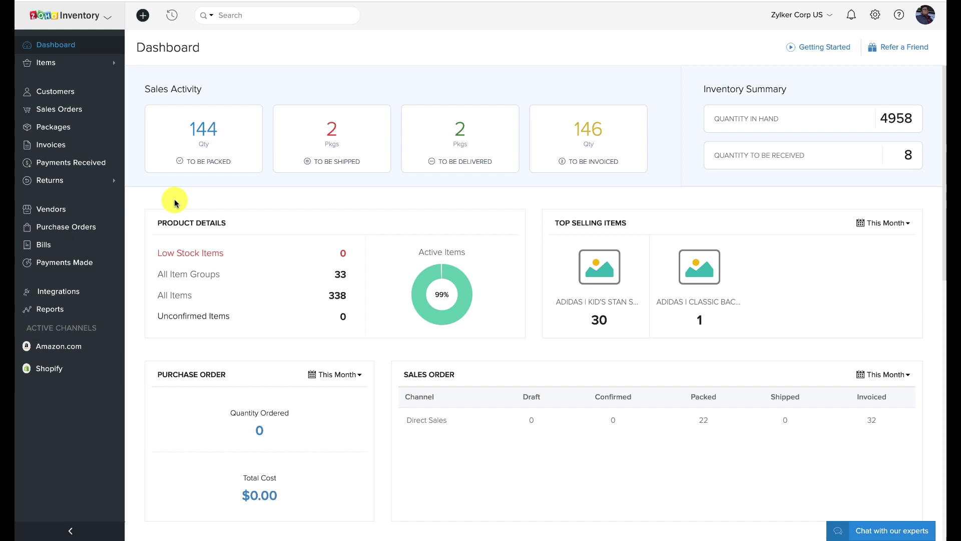
- Go to Integrations > Shipping Channels to list the UPS, USPS and EasyPost carriers
click(83, 297)
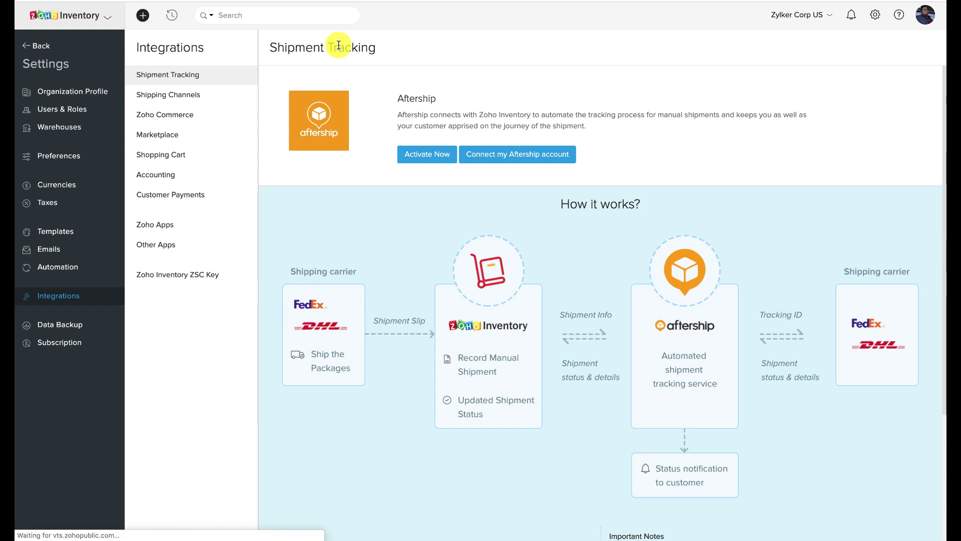
click(208, 95)
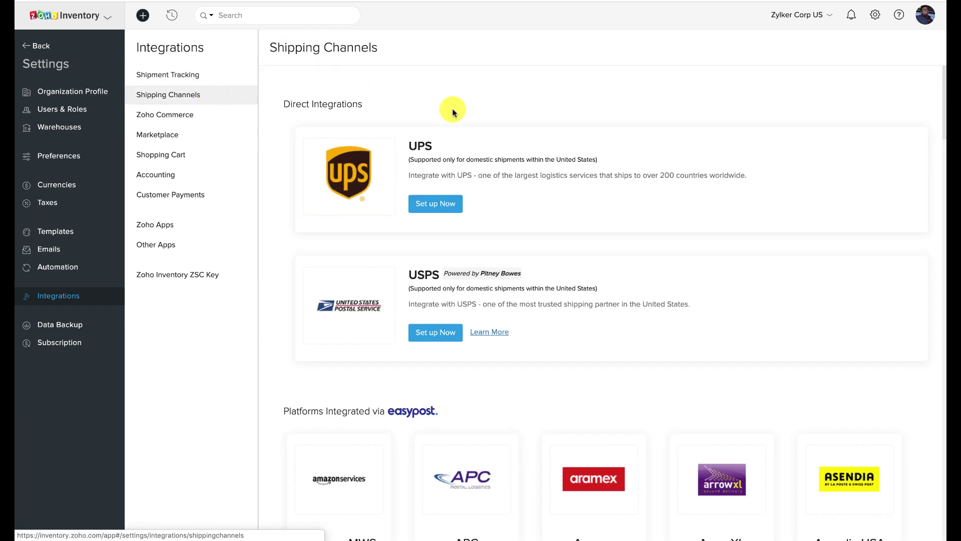
scroll(550, 233, down, 1)
scroll(551, 232, down, 1)
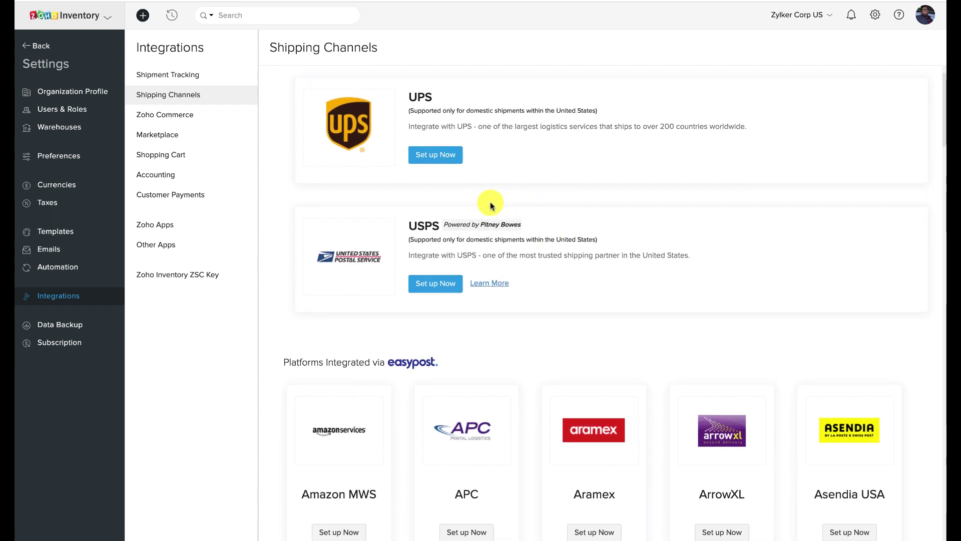
- Set up USPS by connecting the Pitney Bowes account with its e-mail and password
click(425, 285)
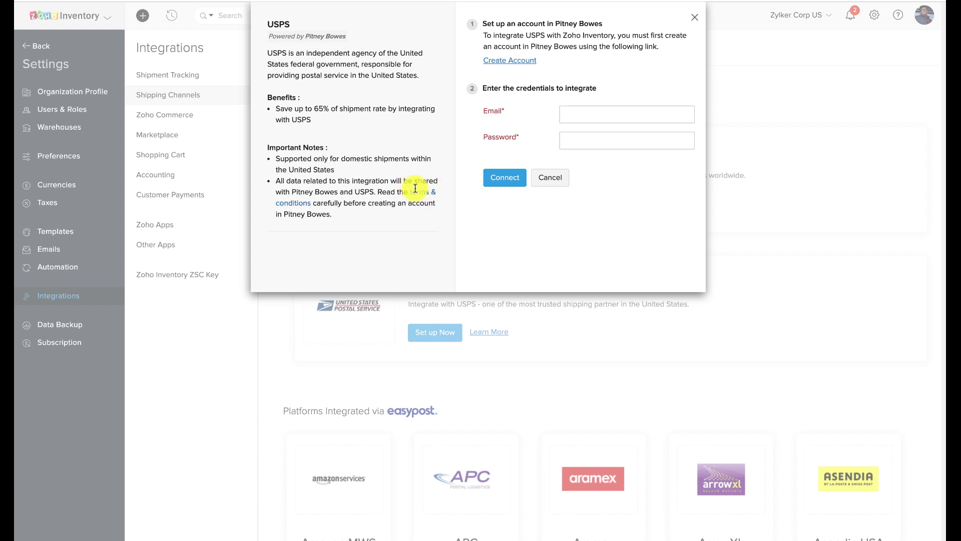
click(570, 113)
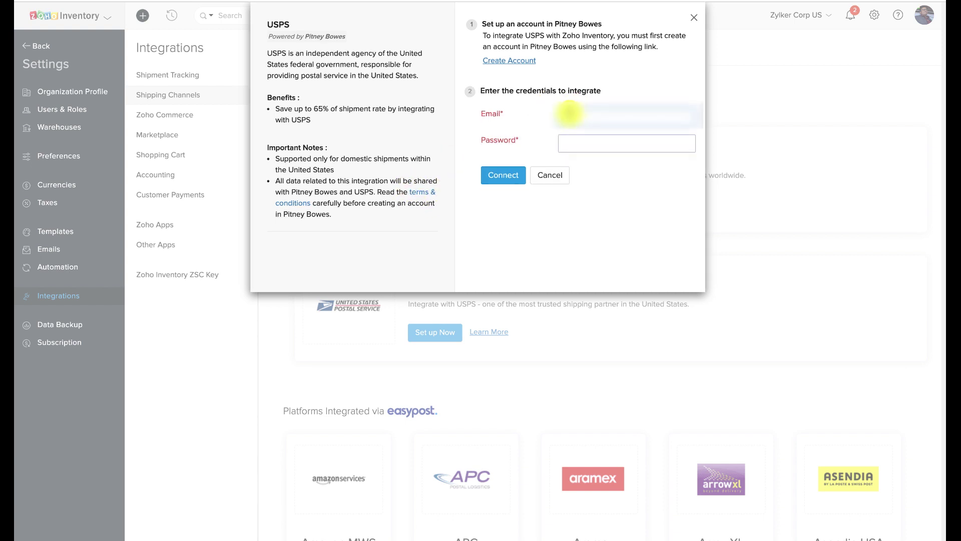
text(zylkerinc.co)
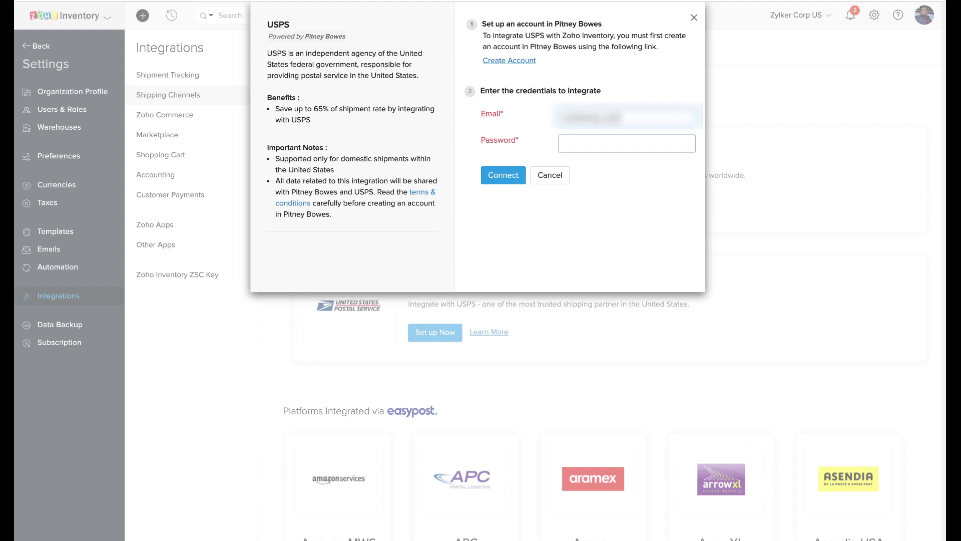
text(m)
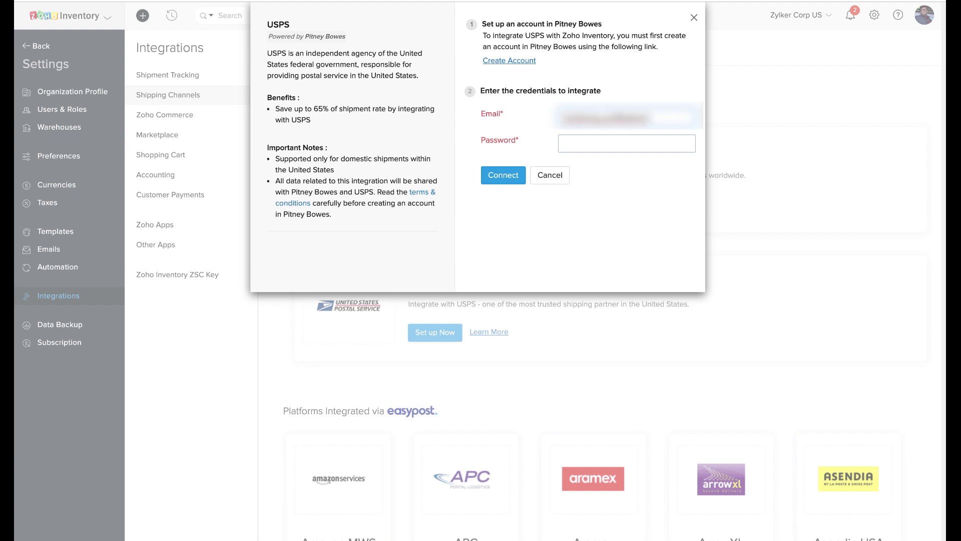
click(617, 148)
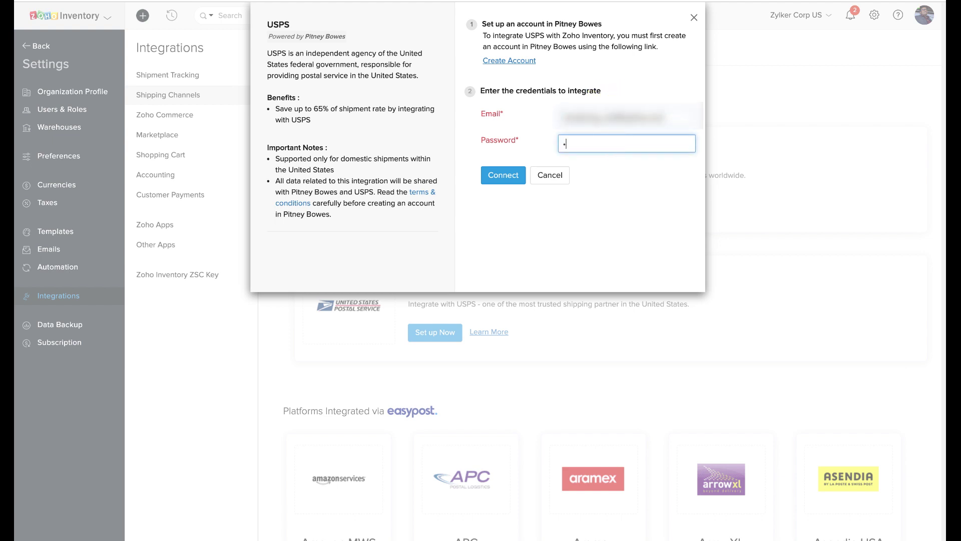
text(*************)
click(512, 184)
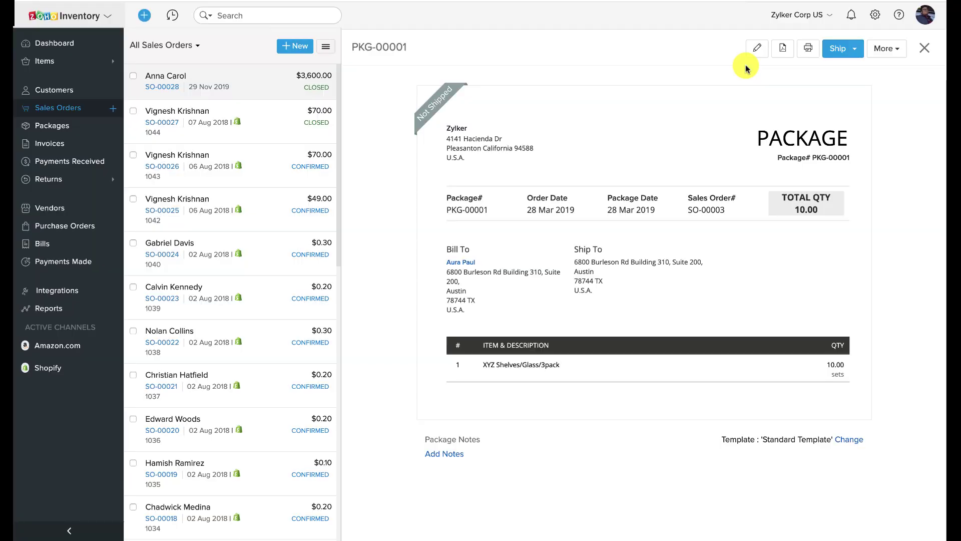
- Choose Ship via Carrier for package PKG-00001 from the Ship dropdown
click(833, 55)
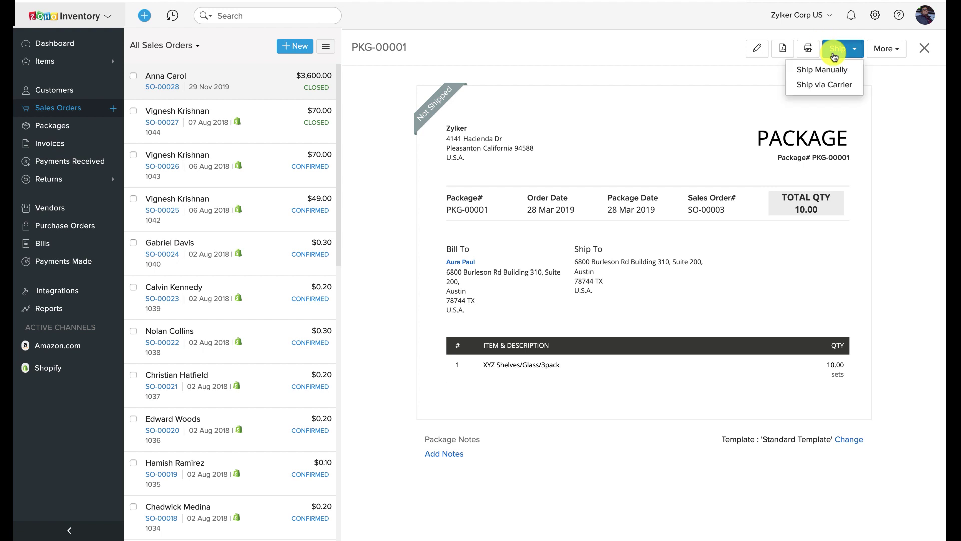
click(820, 85)
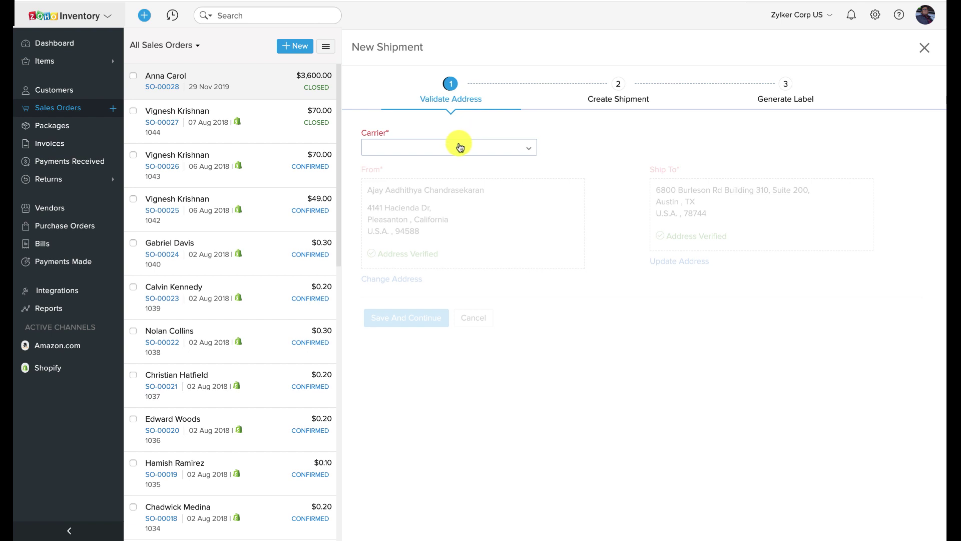
- Select USPS as the carrier, verify the ship-to address and continue
click(459, 147)
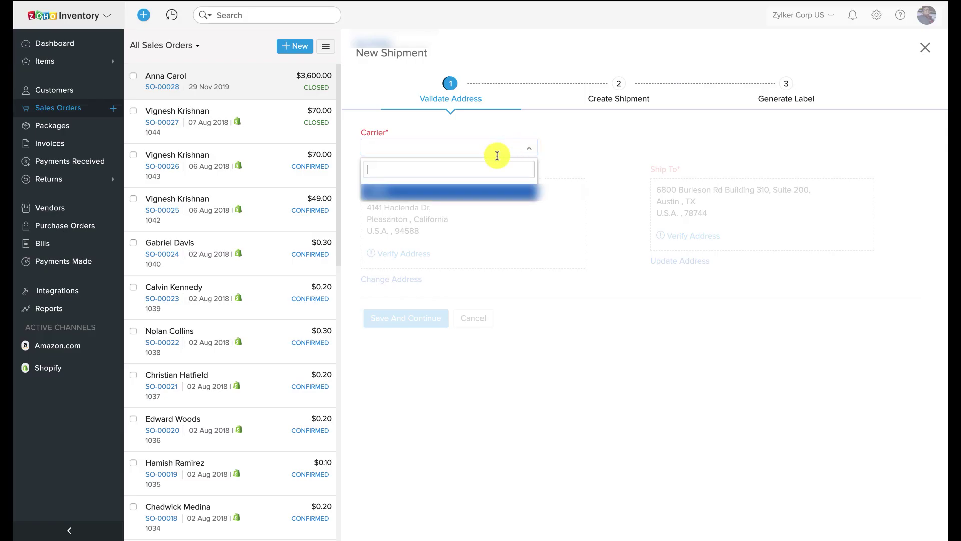
click(458, 190)
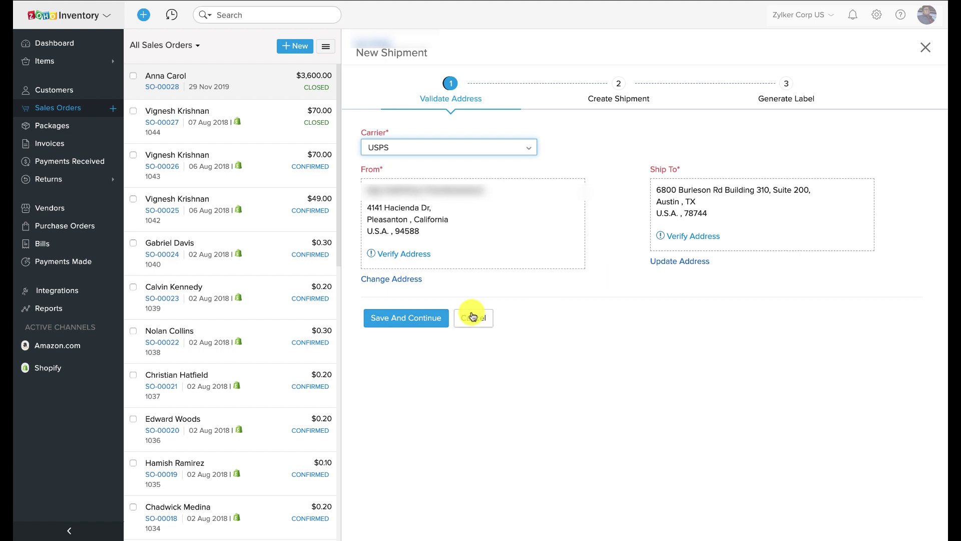
click(365, 326)
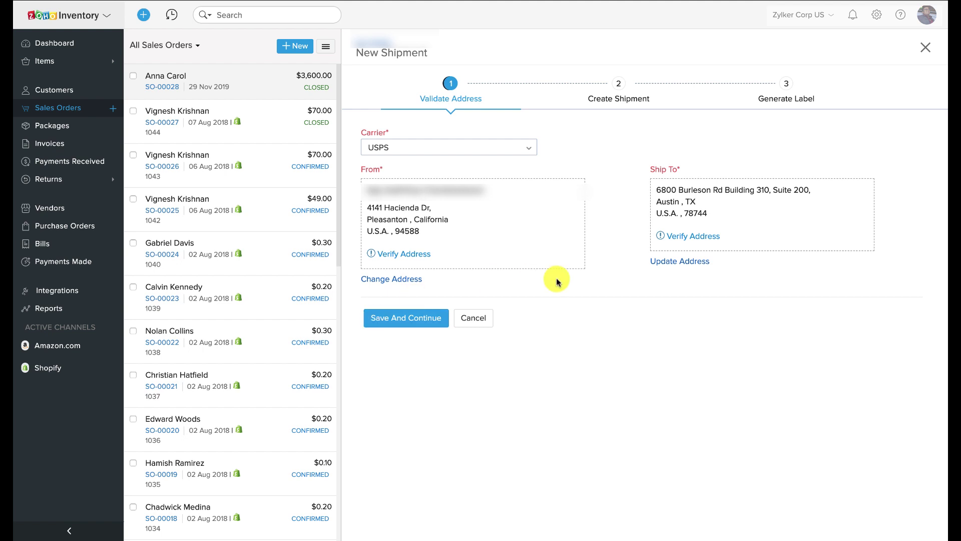
click(684, 238)
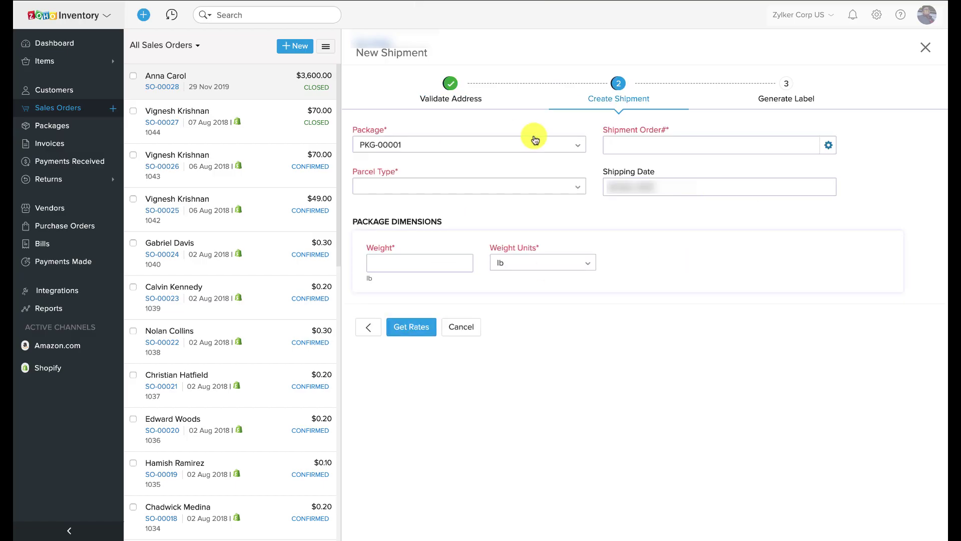
- Choose package PKG-00001 and switch the shipment number to auto-generated
click(573, 144)
click(827, 145)
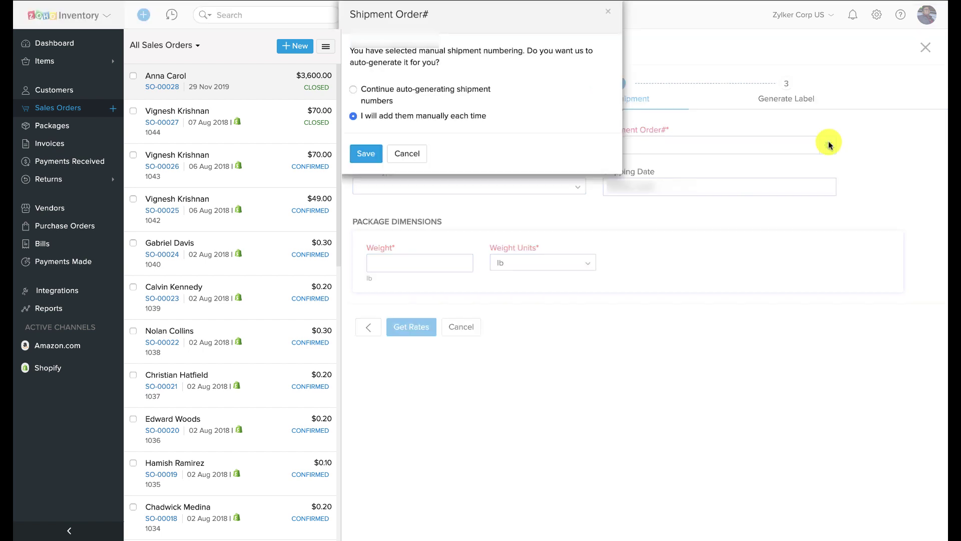
click(451, 95)
click(364, 155)
click(396, 186)
- Set the parcel type to Large Package with a weight of 12
scroll(450, 259, down, 2)
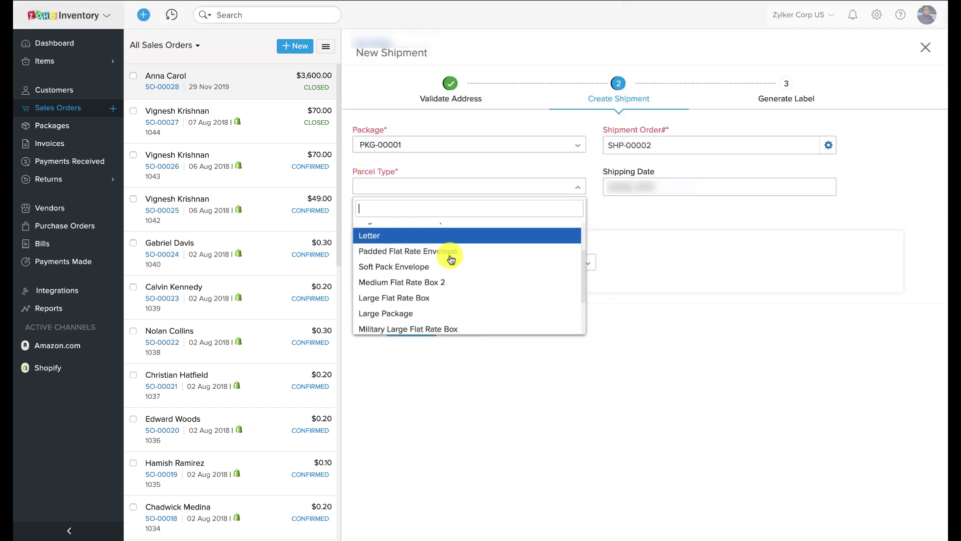
click(423, 311)
click(427, 263)
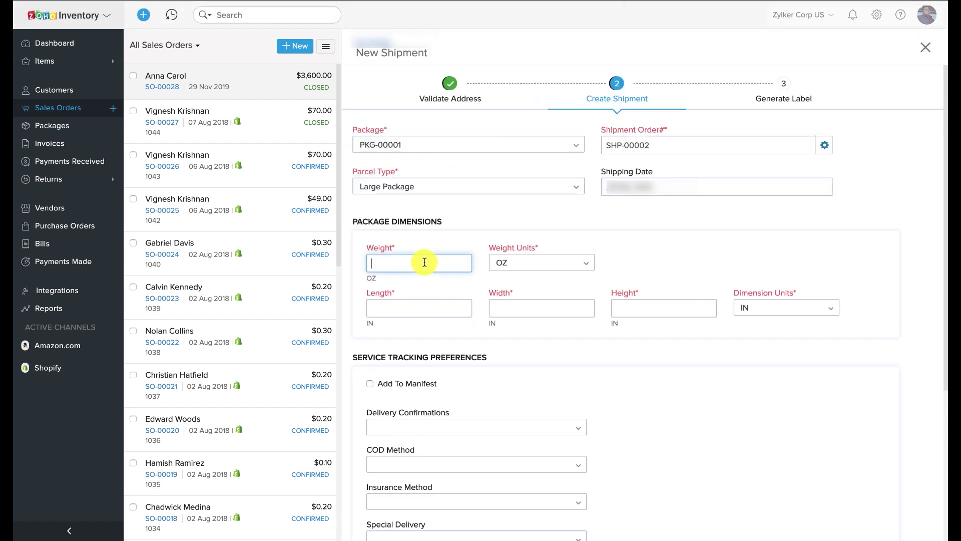
click(541, 263)
click(405, 265)
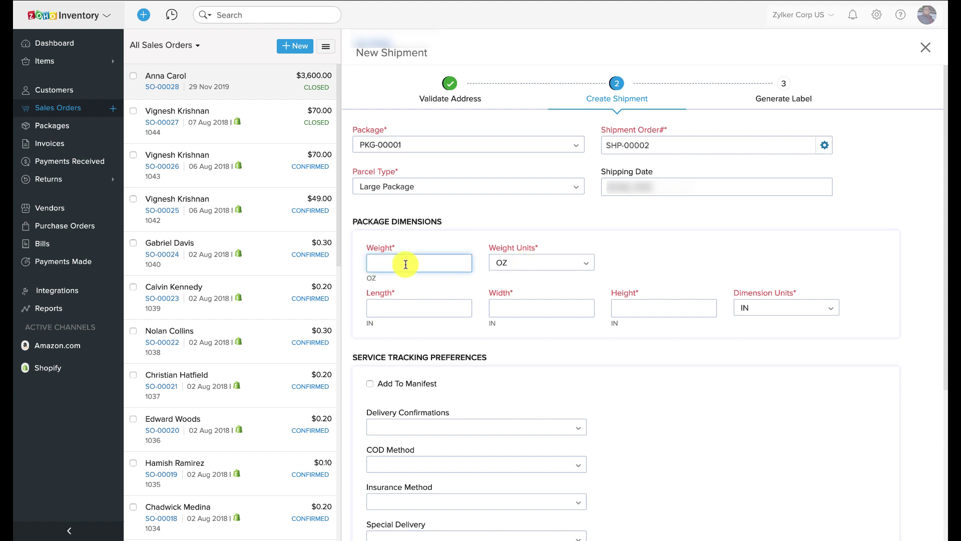
text(12)
- Enter package dimensions of 60 × 60 × 60
click(380, 310)
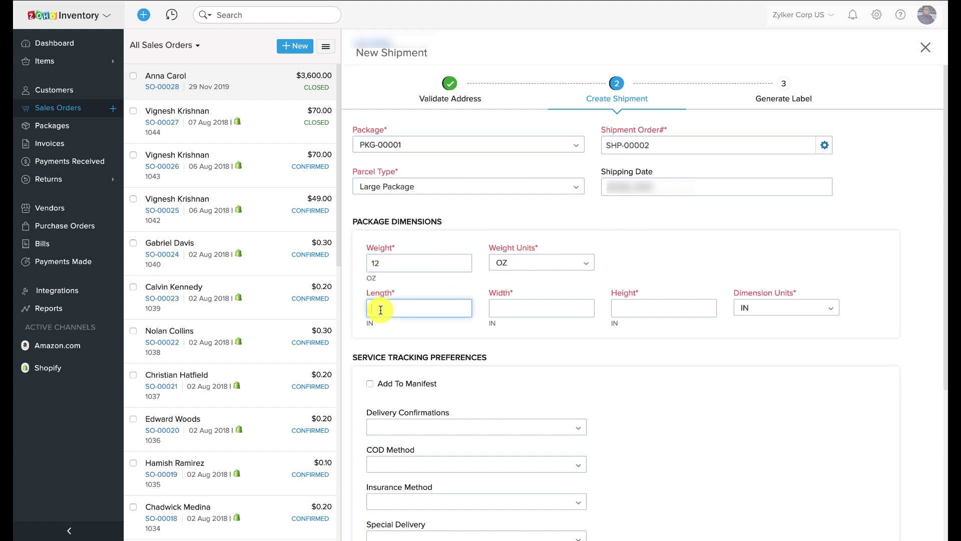
click(751, 307)
click(428, 311)
text(60)
click(540, 308)
text(60)
click(682, 307)
text(60)
- Add the shipment to the manifest and set the delivery confirmation to Registered Mail
scroll(616, 375, down, 1)
scroll(495, 328, down, 3)
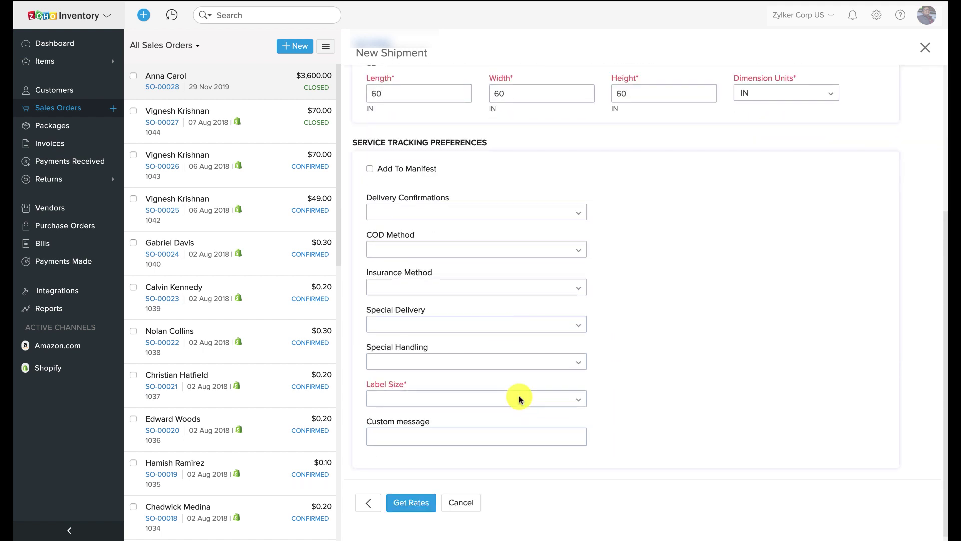
click(370, 168)
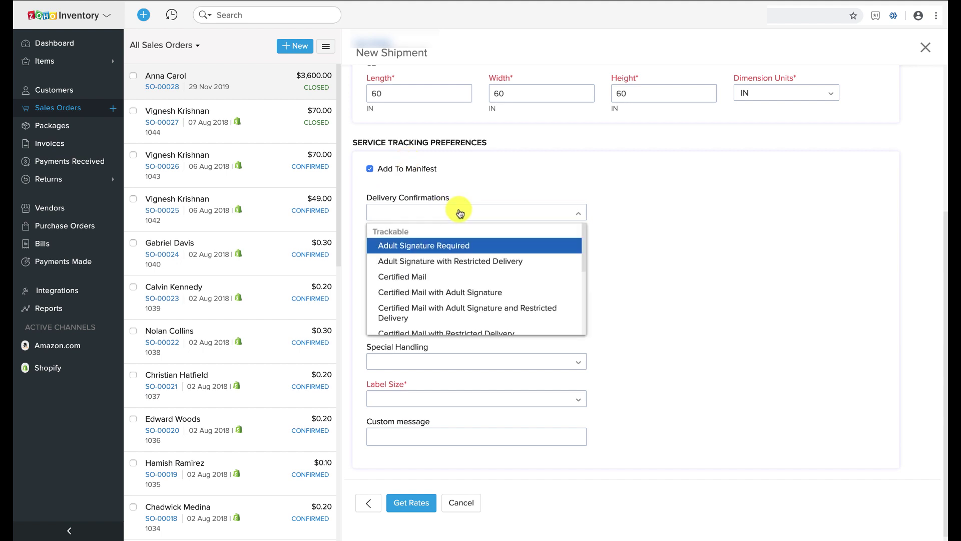
click(401, 212)
click(460, 246)
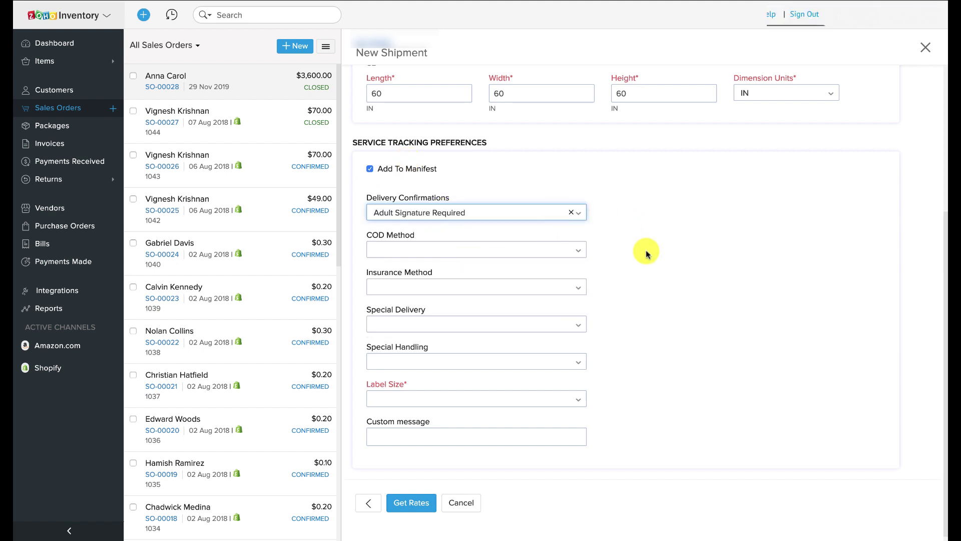
click(563, 290)
click(661, 273)
click(568, 331)
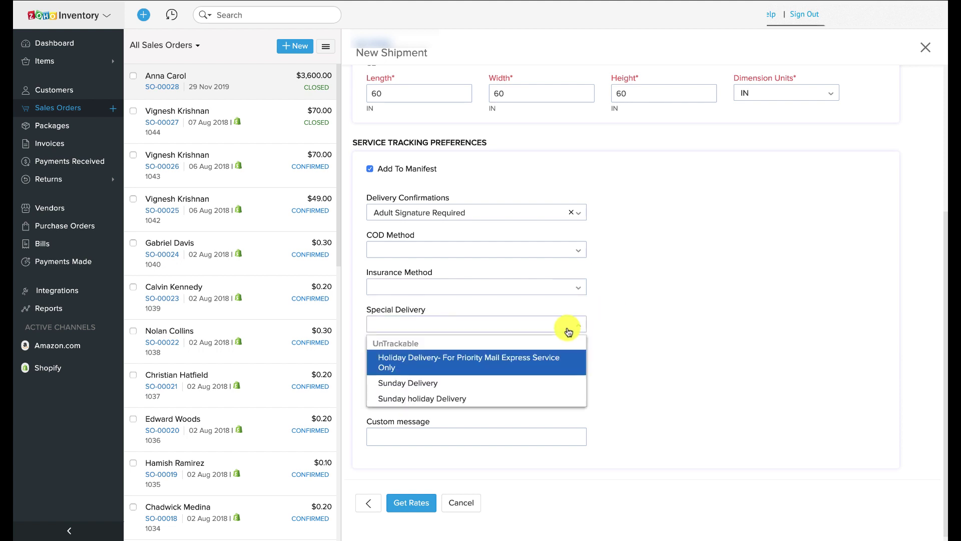
click(646, 313)
click(501, 363)
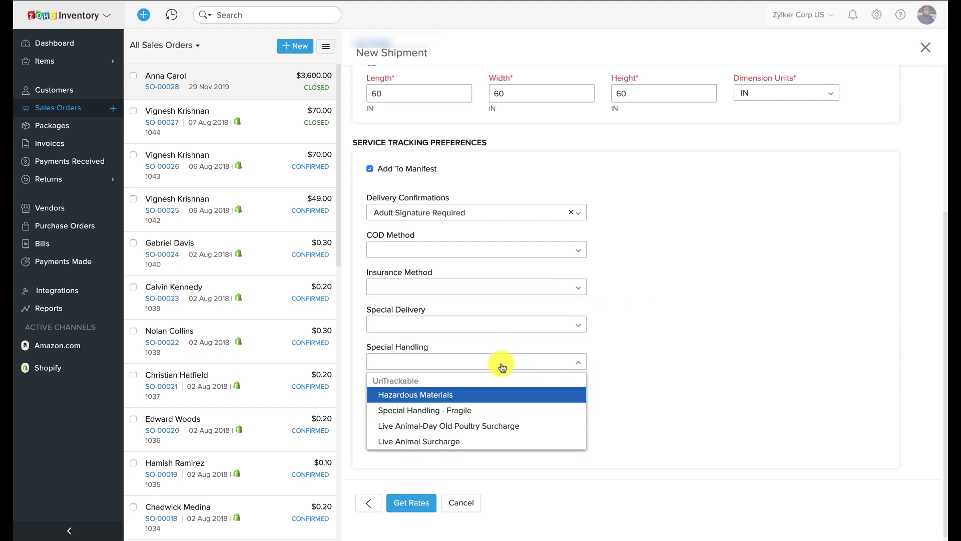
click(631, 357)
- Use a 4X6 label and pick Priority Mail at $19.82 as the shipping method
click(569, 398)
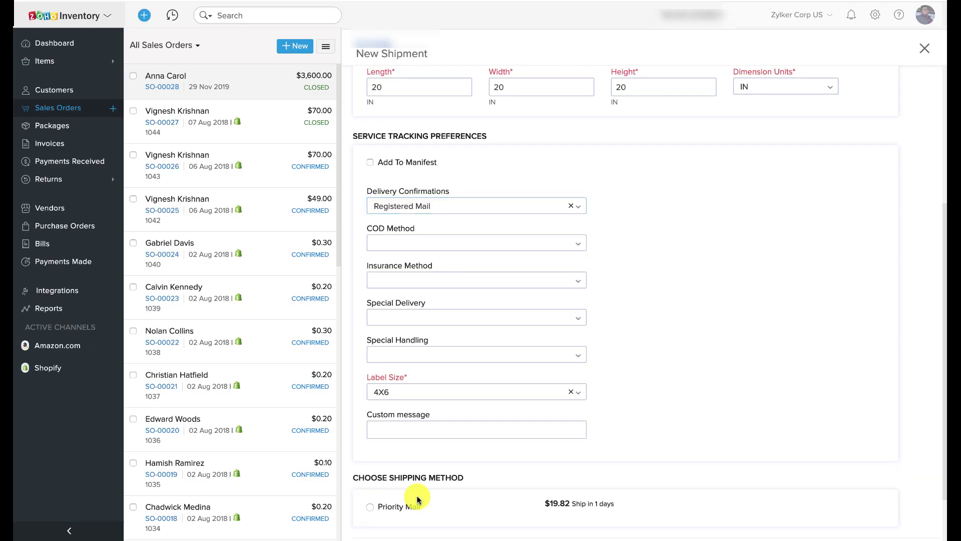
scroll(416, 481, down, 2)
click(370, 442)
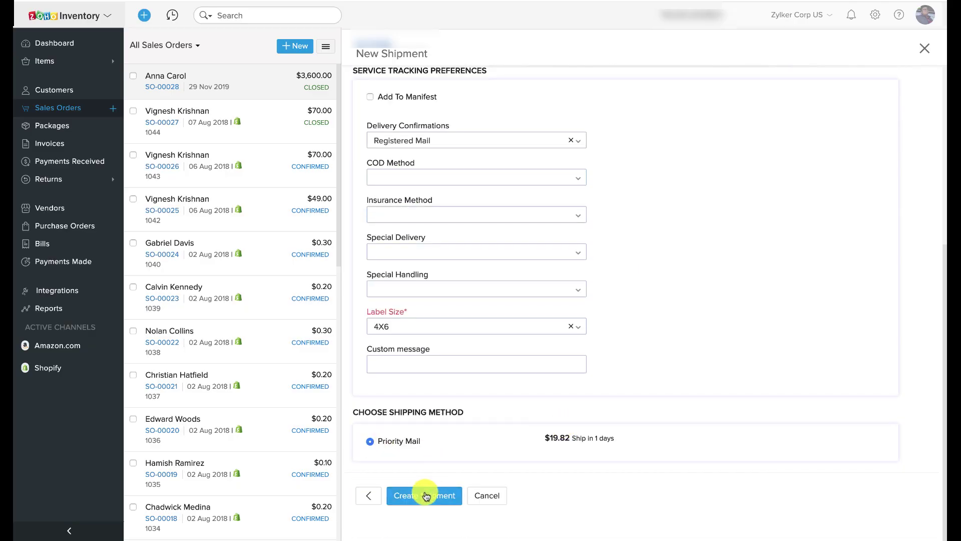
- Create shipment SHP-00008 to generate its USPS Priority Mail label
click(427, 486)
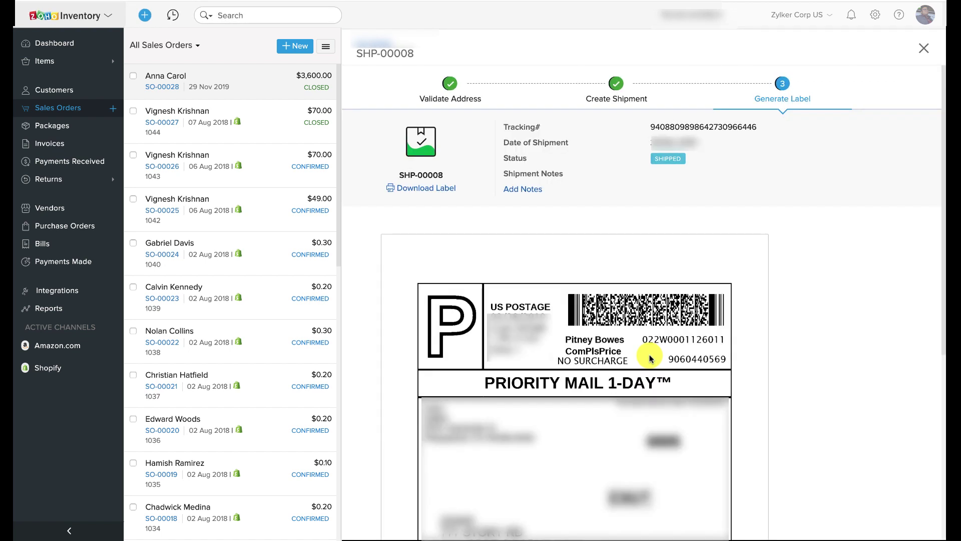